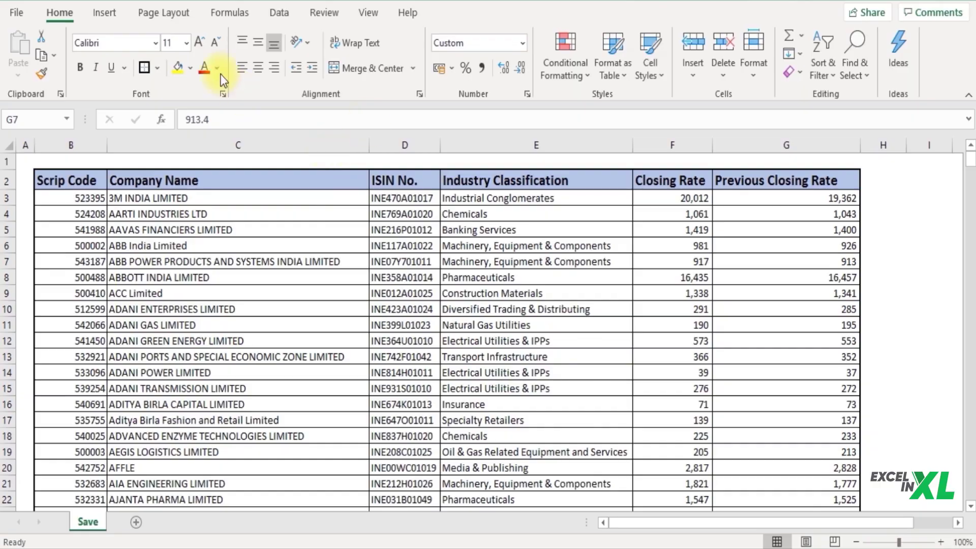
Start saving the workbook to a browsed location and name the file ExcelWB1.
left_click(16, 12)
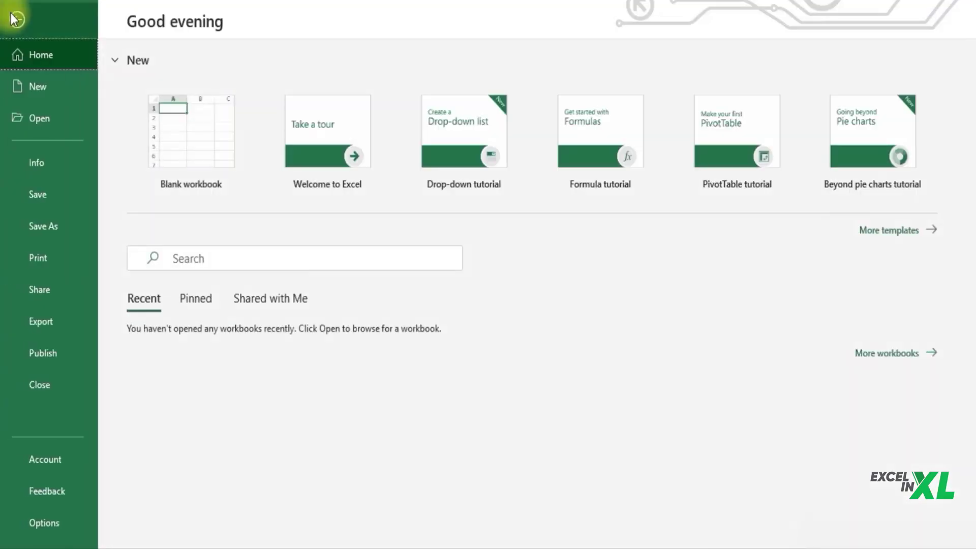
left_click(34, 223)
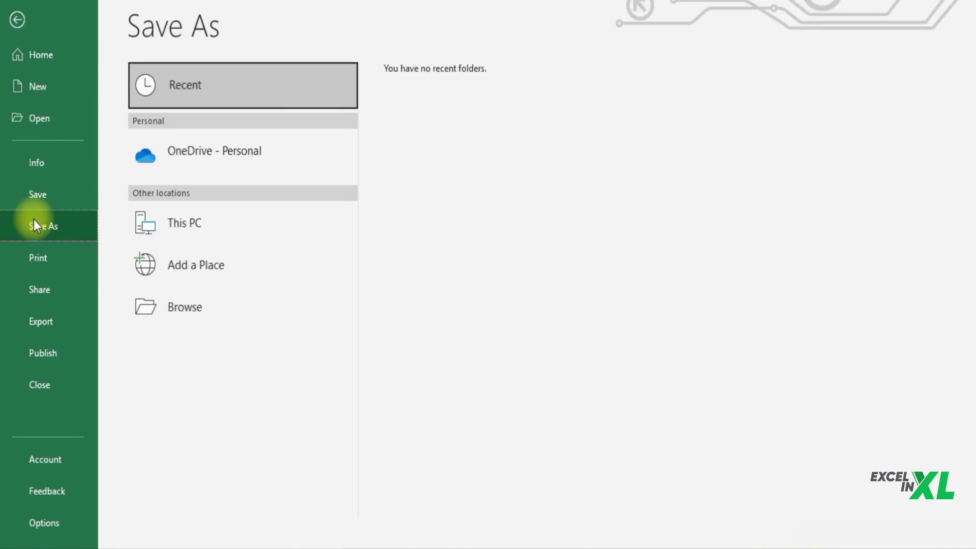
left_click(166, 214)
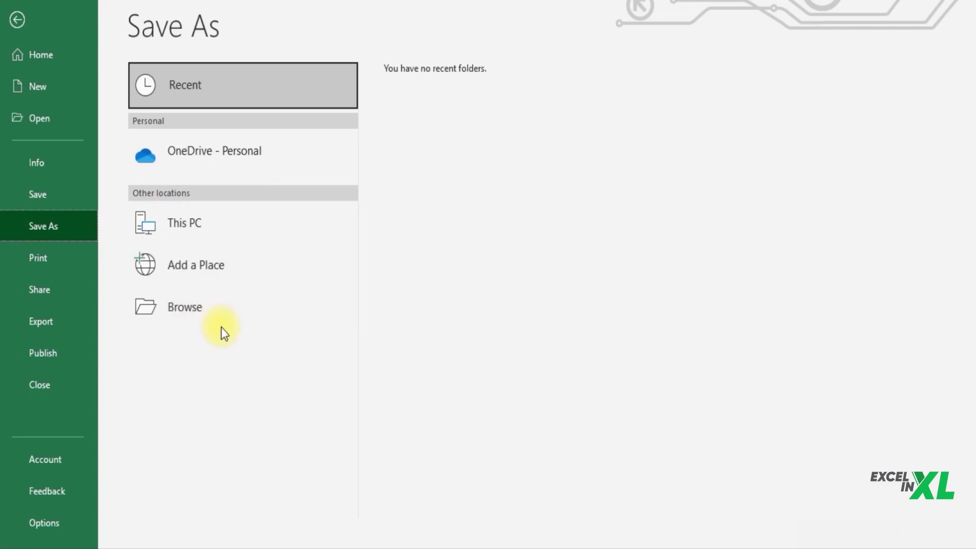
left_click(186, 321)
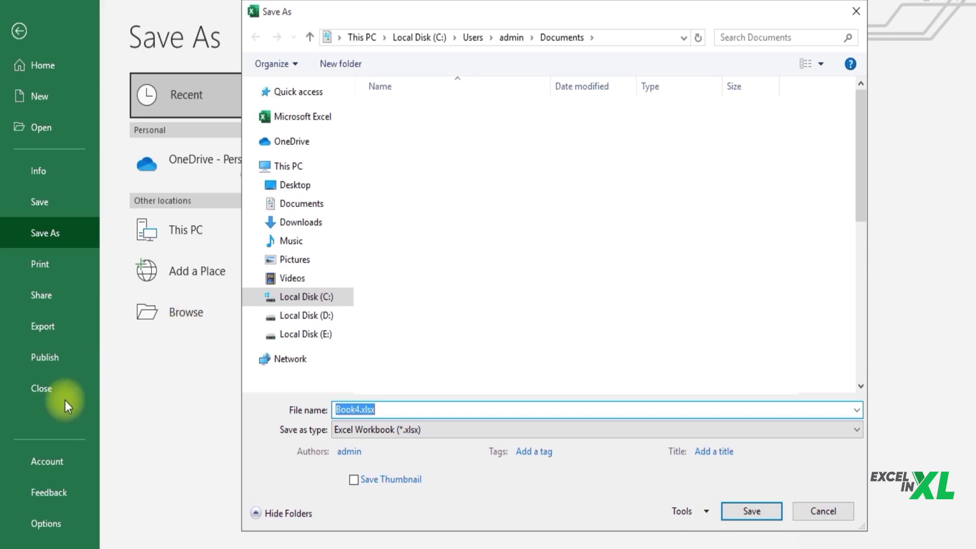
key("BackSpace")
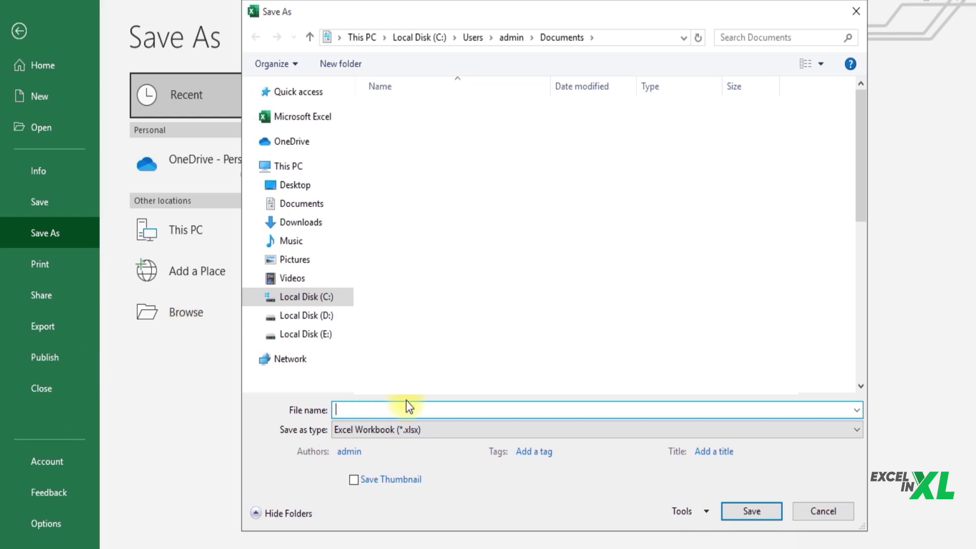
type("E")
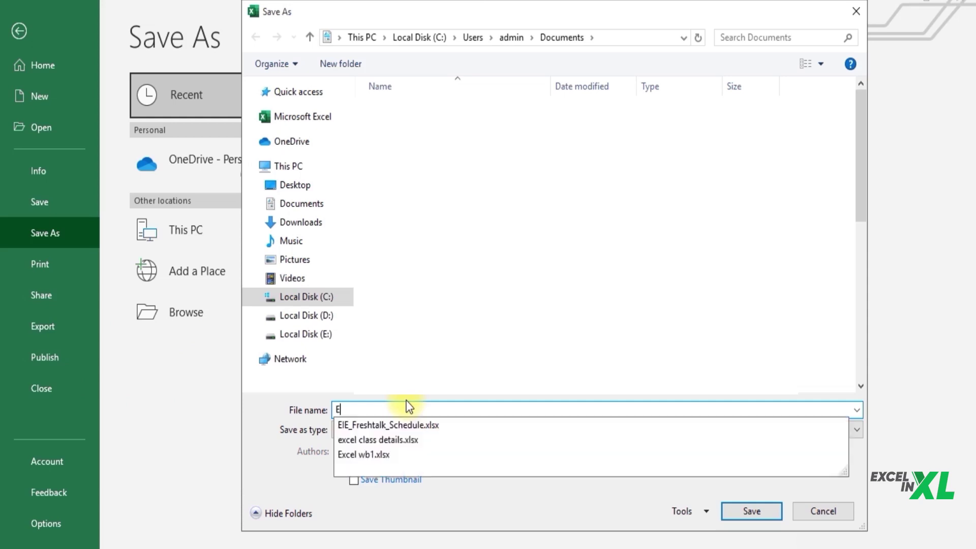
type("xcelW")
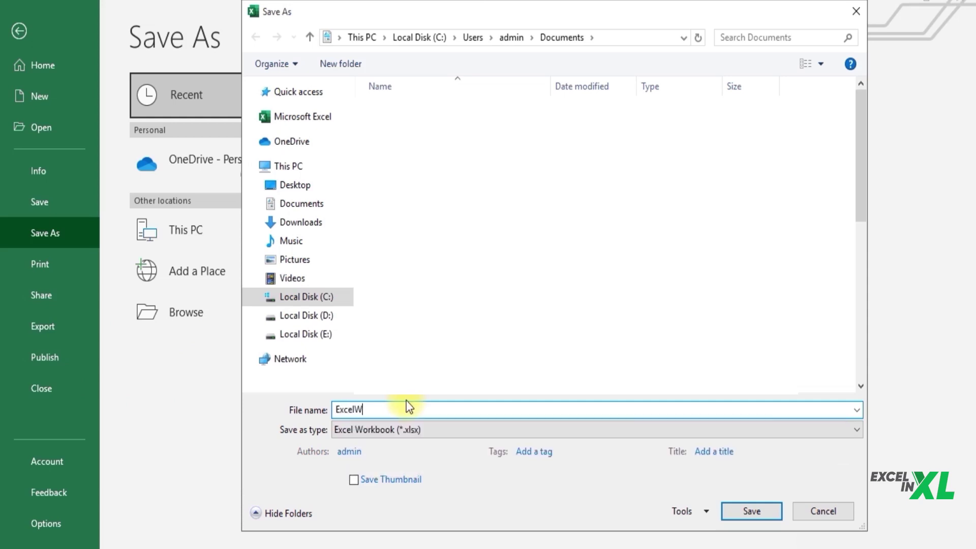
type("B1")
Save the file as an Excel 97-2003 Workbook (*.xls) in D:\Excel_Files, continuing past the compatibility check.
left_click(417, 431)
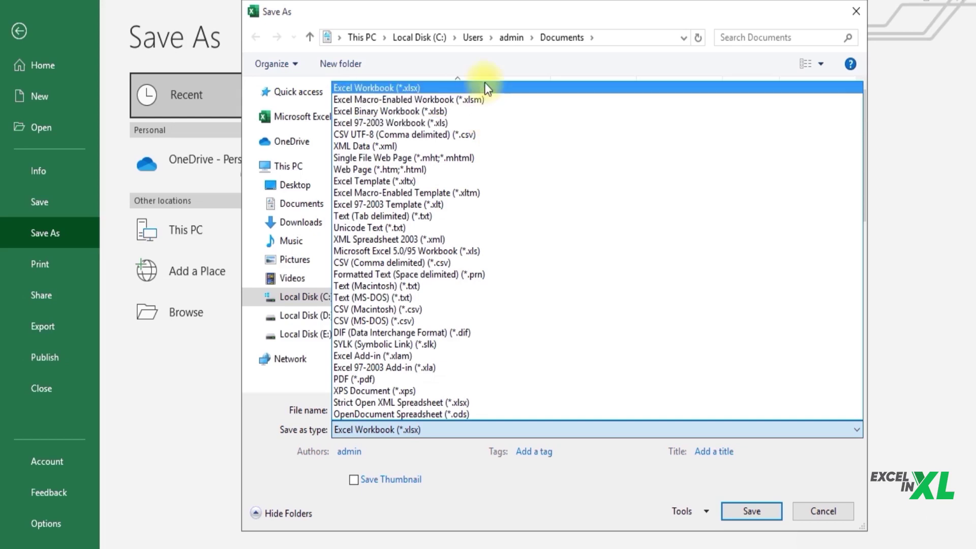
left_click(478, 123)
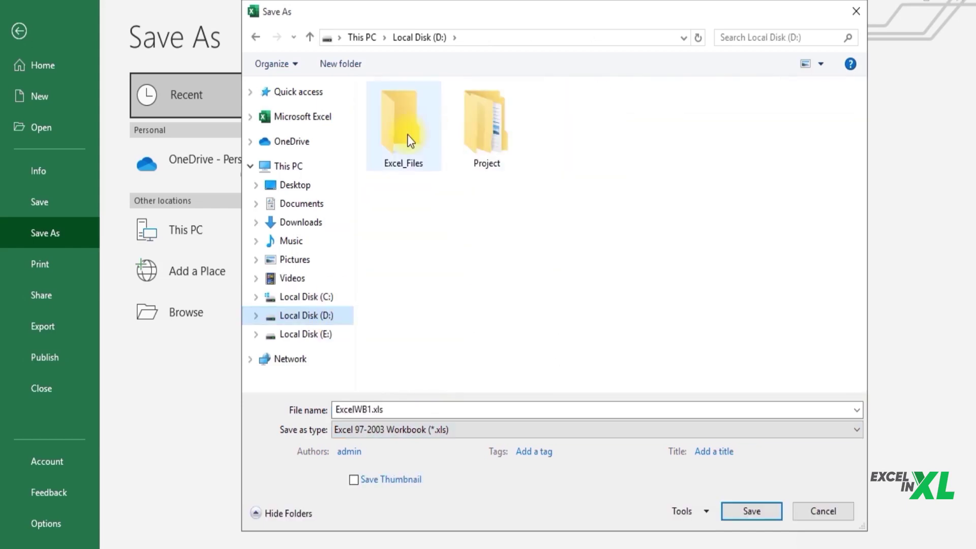
left_click(407, 135)
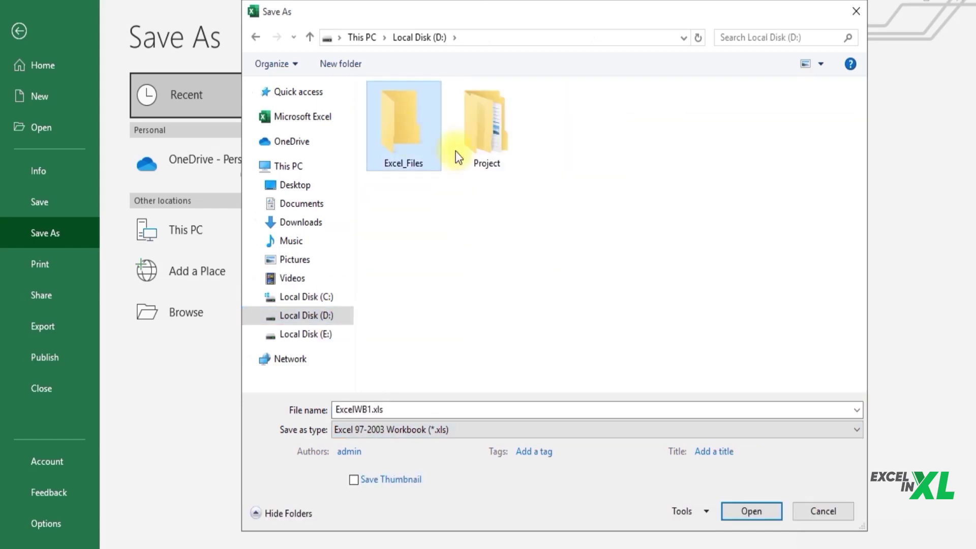
left_click(743, 511)
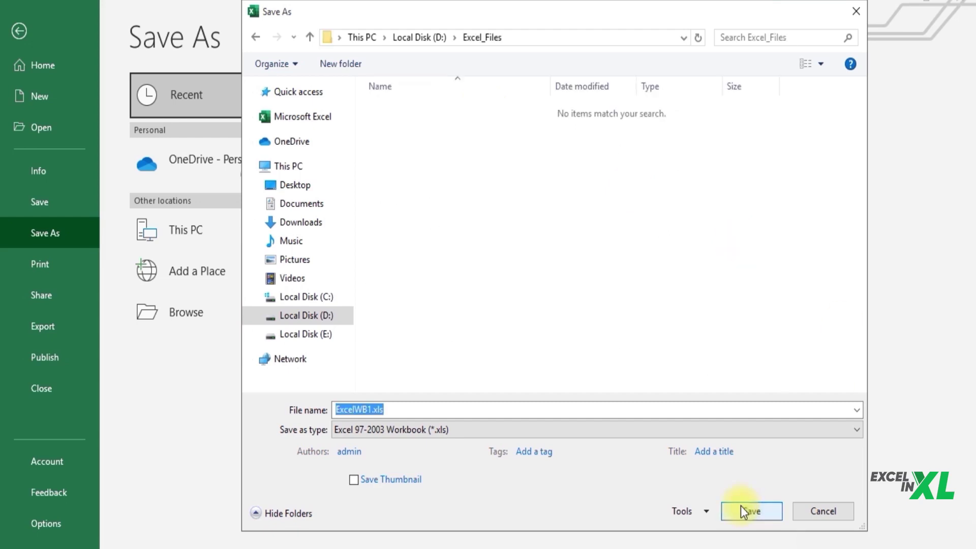
left_click(742, 508)
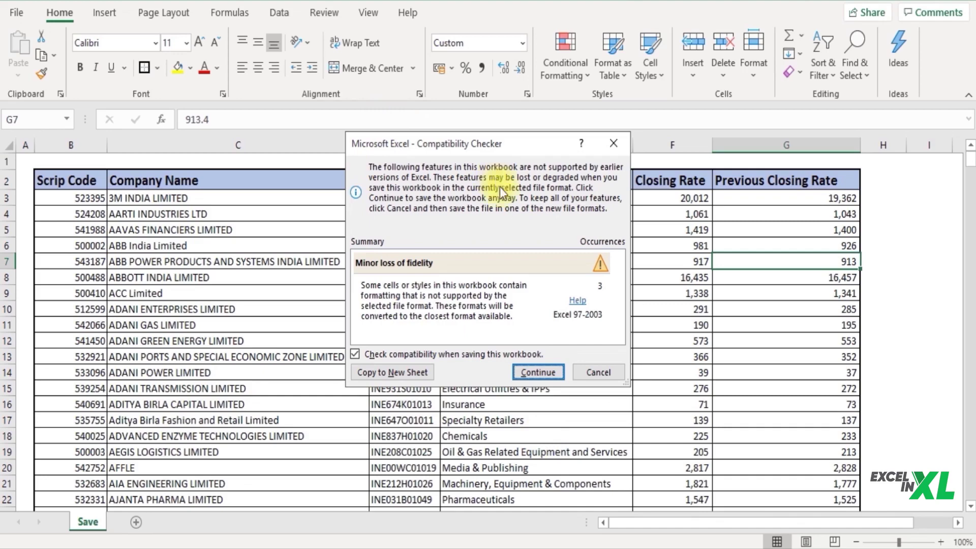
left_click(554, 377)
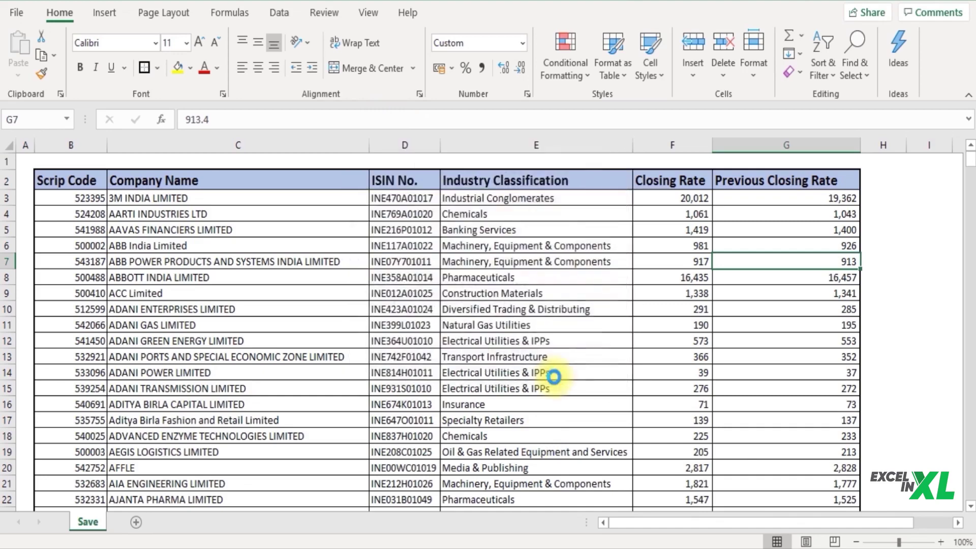
Save another copy of ExcelWB1 in the Excel_Files folder as an Excel Workbook (*.xlsx).
left_click(7, 16)
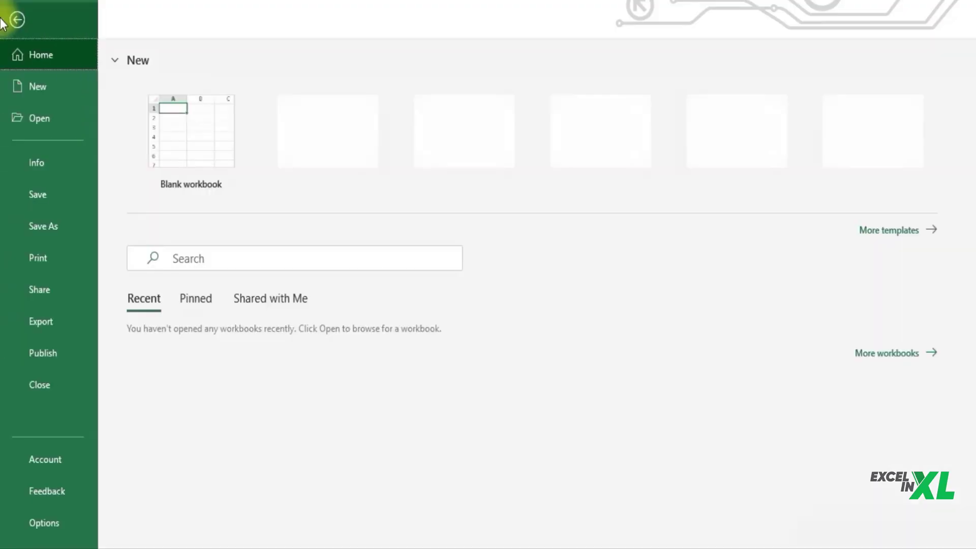
left_click(38, 217)
left_click(193, 305)
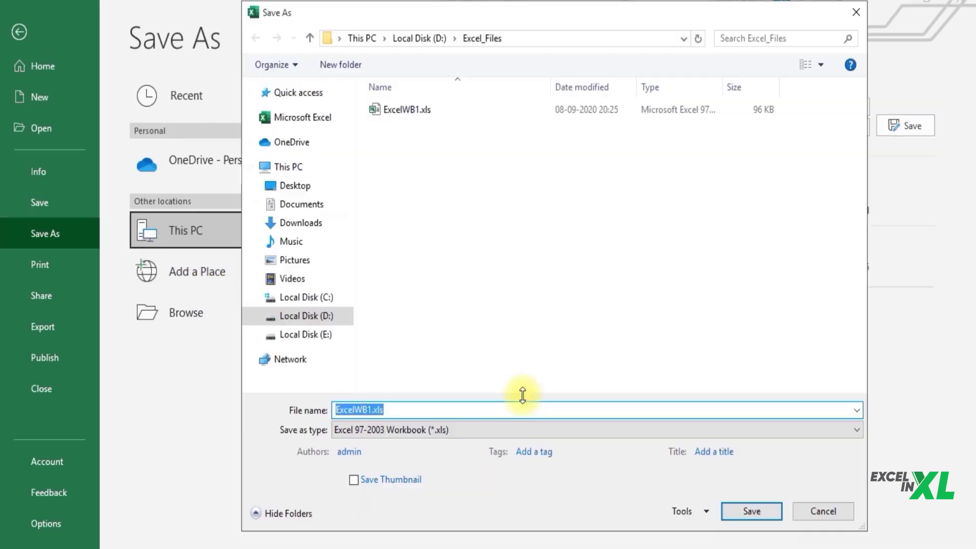
left_click(520, 431)
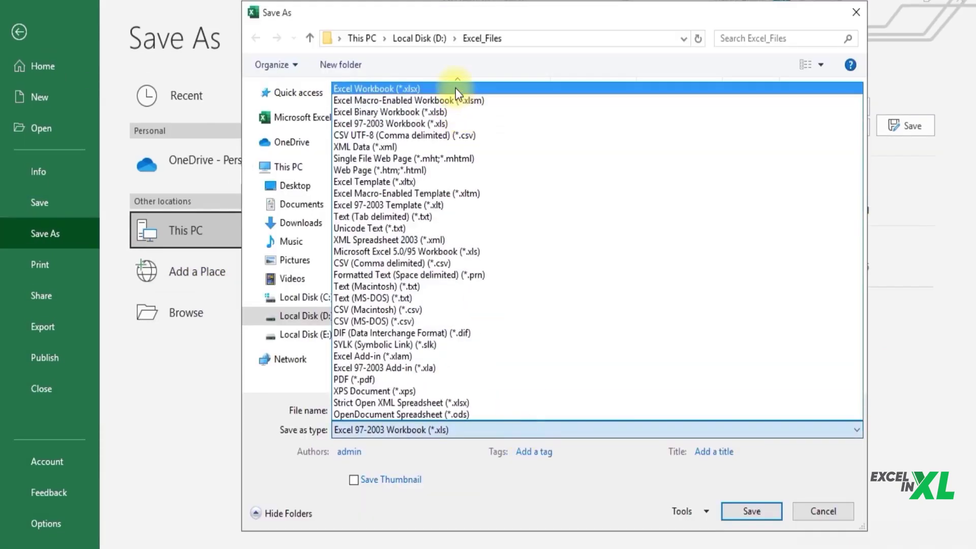
left_click(455, 88)
left_click(749, 511)
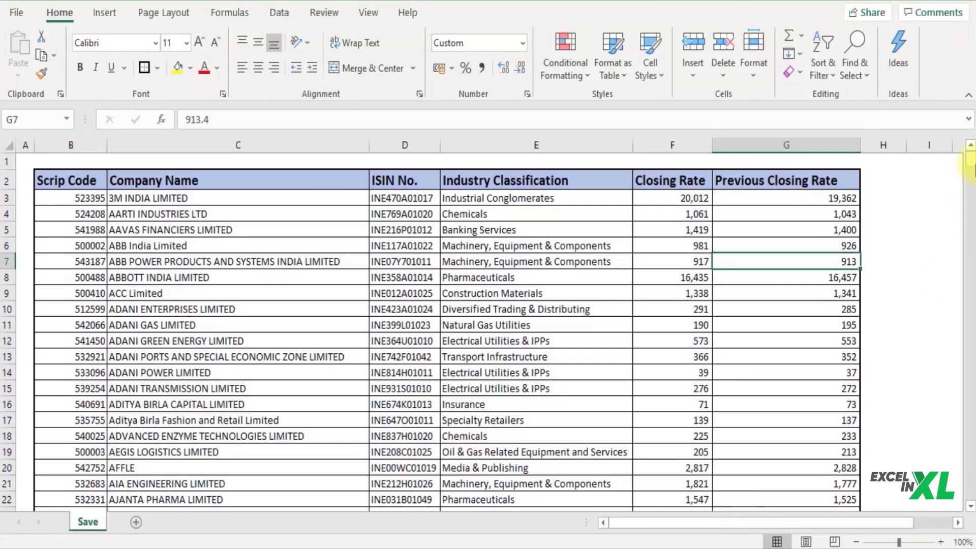
Open ExcelWB1.xls from the Excel_Files folder on the D: drive.
left_click(23, 13)
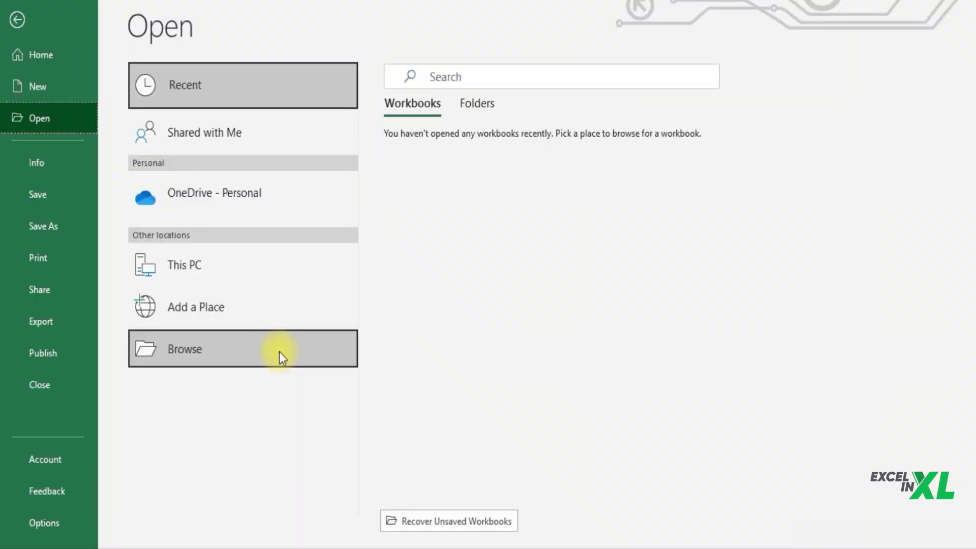
left_click(279, 352)
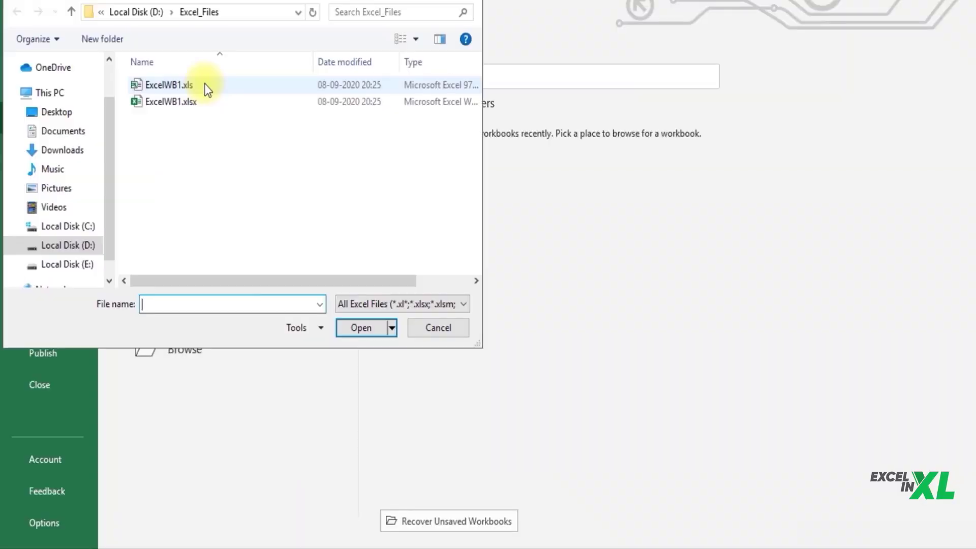
left_click(204, 83)
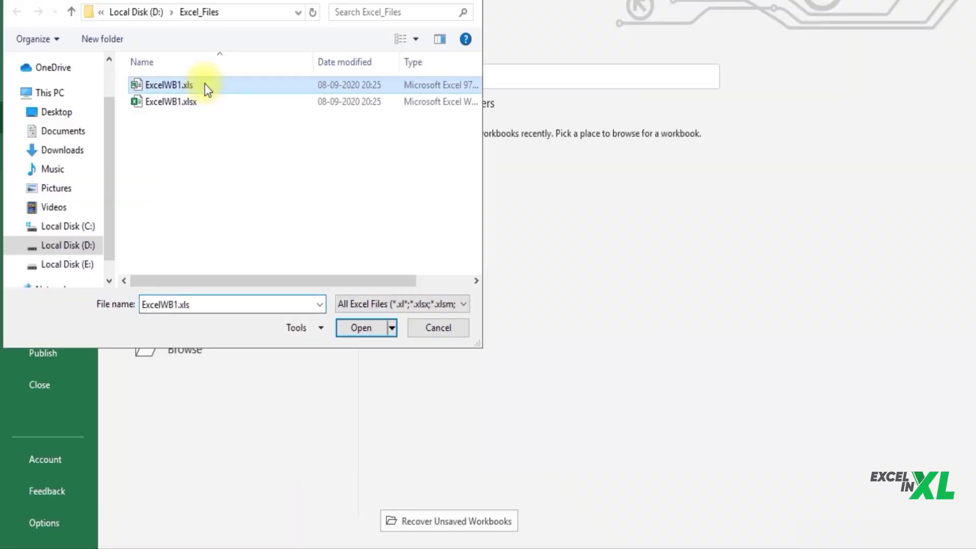
left_click(359, 327)
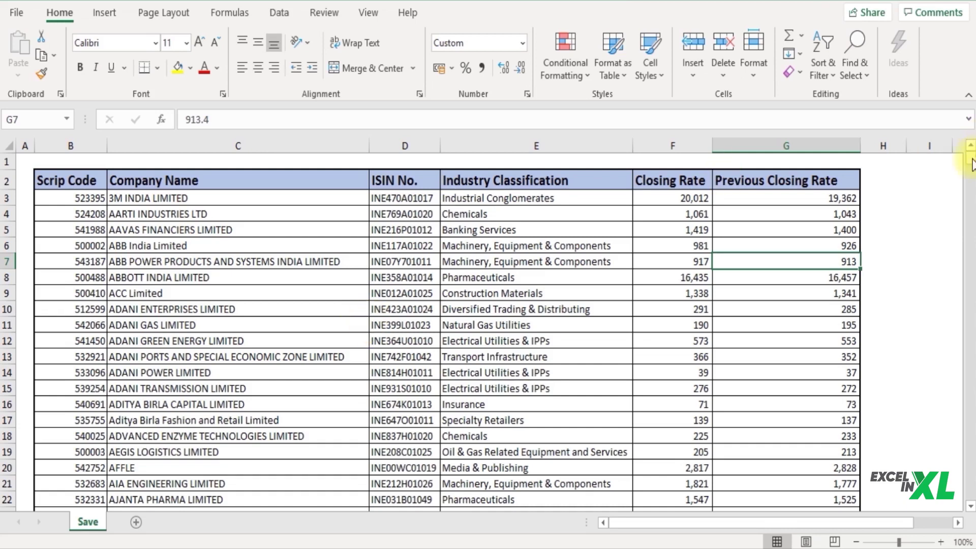
Go from cell A1 to the sheet's last row and last column to examine the .xls grid limits.
left_click(25, 162)
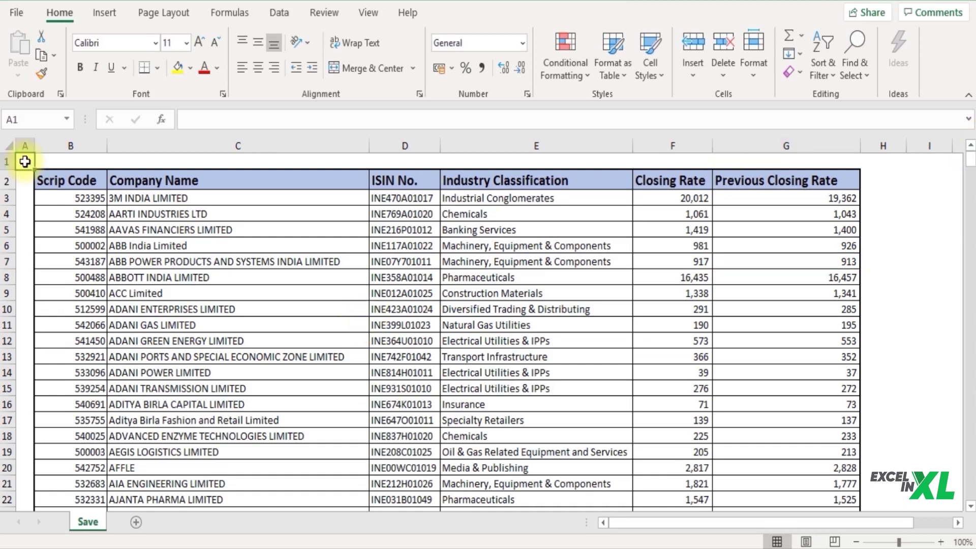
key("ctrl+Down")
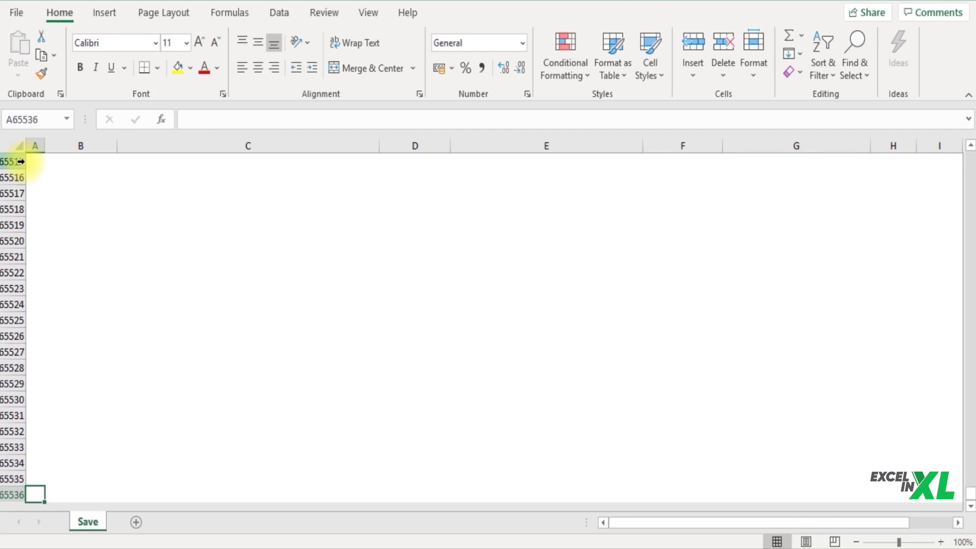
key("ctrl+Right")
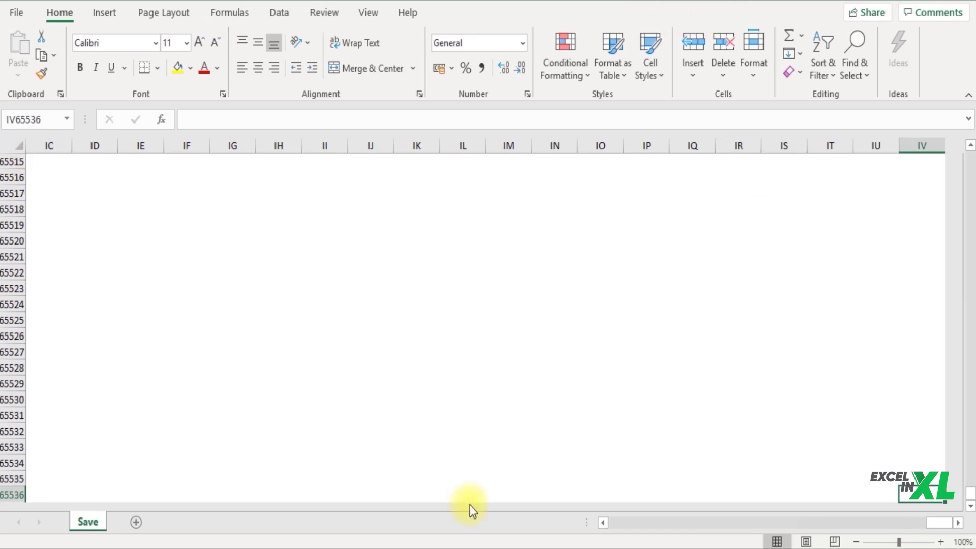
Compare the sizes of the .xls and .xlsx files in the Excel_Files folder without opening either.
left_click(16, 13)
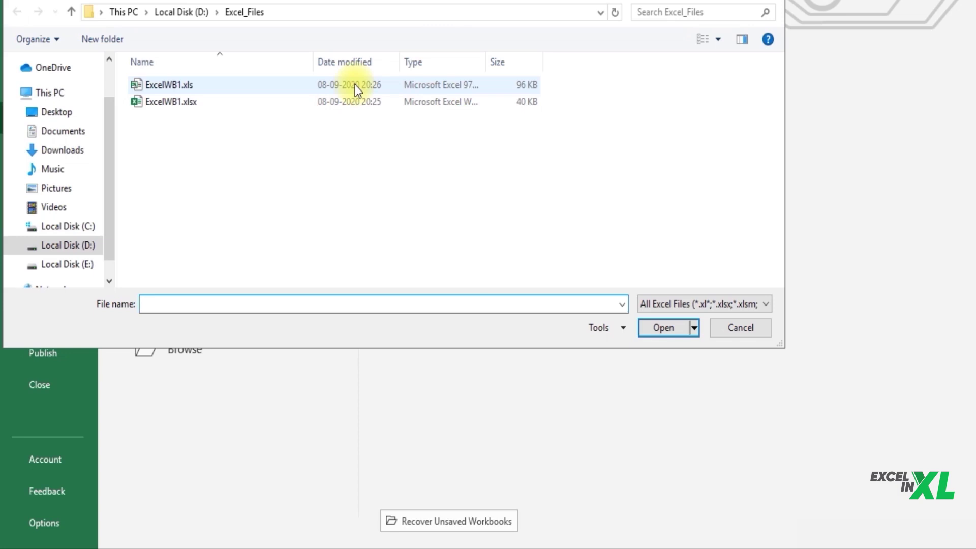
left_click(728, 323)
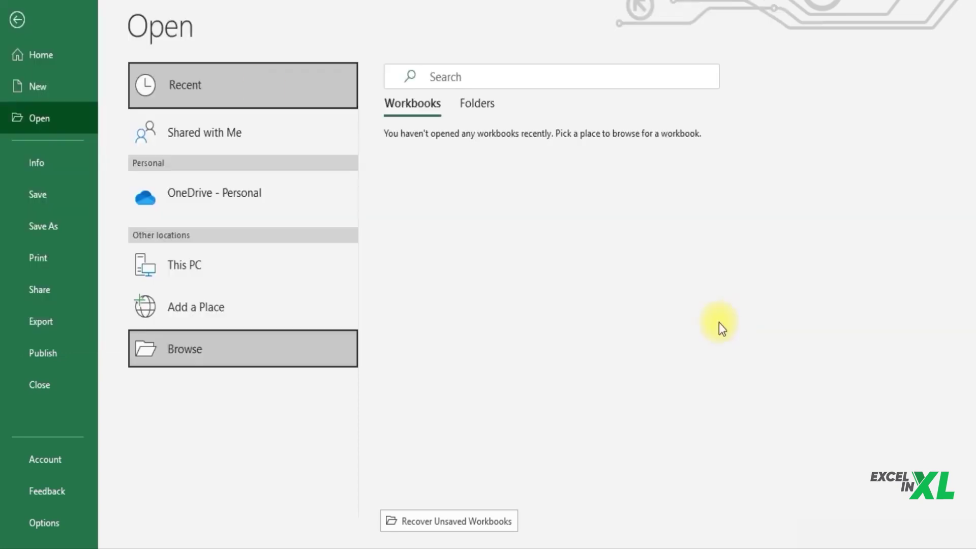
left_click(17, 19)
Save a copy of ExcelWB1 in the Excel_Files folder as an Excel Binary Workbook (*.xlsb).
left_click(16, 13)
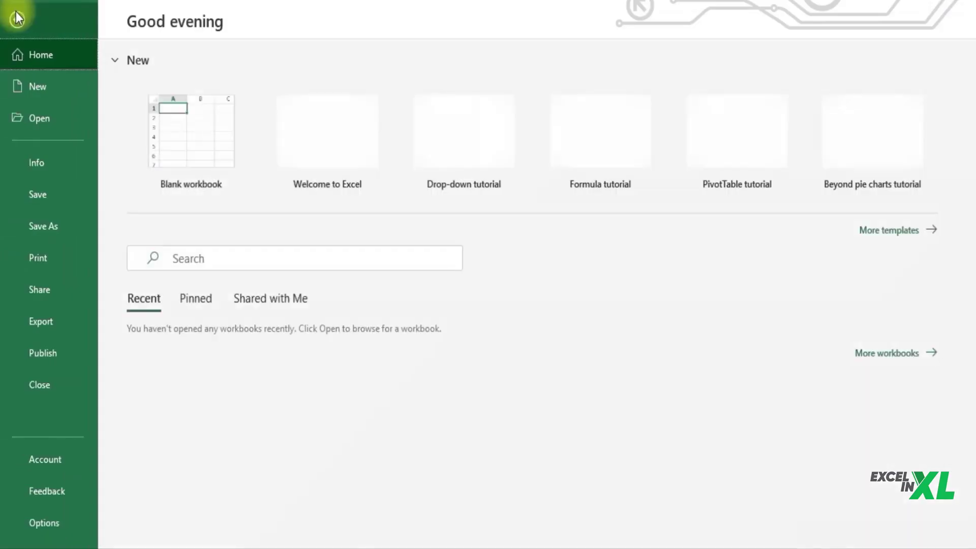
left_click(78, 219)
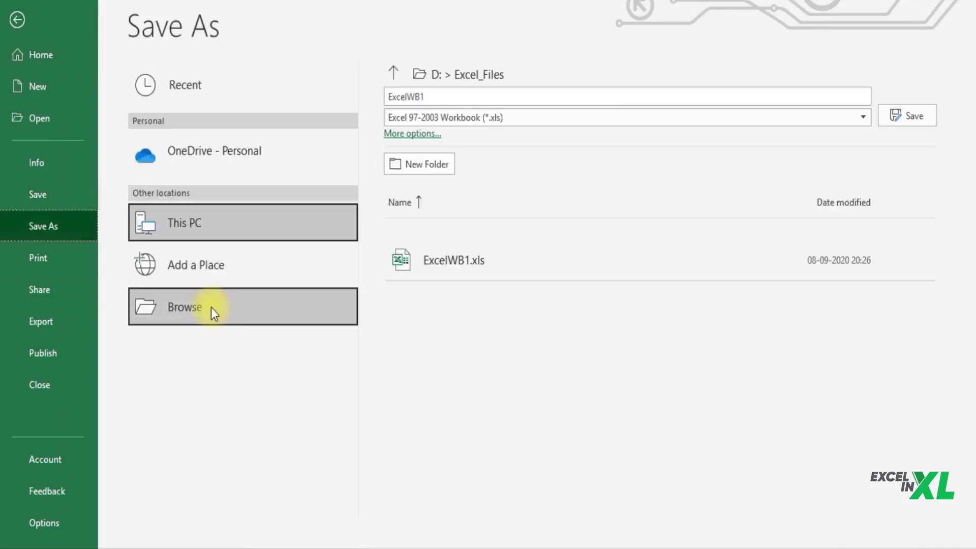
left_click(211, 308)
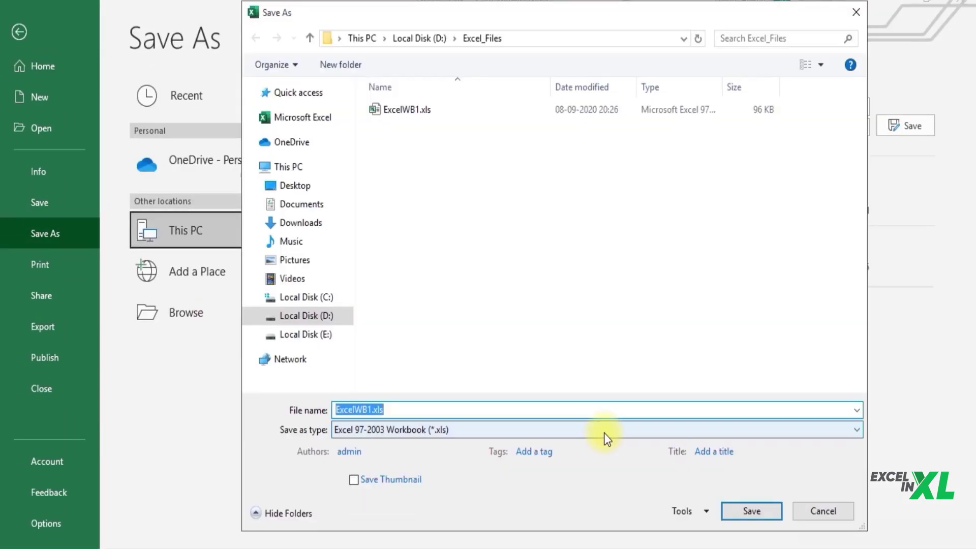
left_click(840, 431)
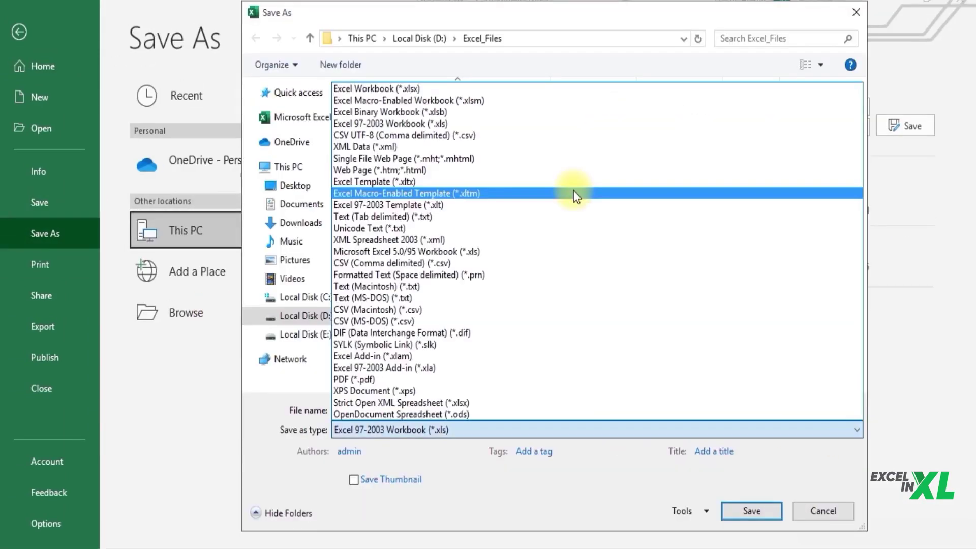
left_click(515, 113)
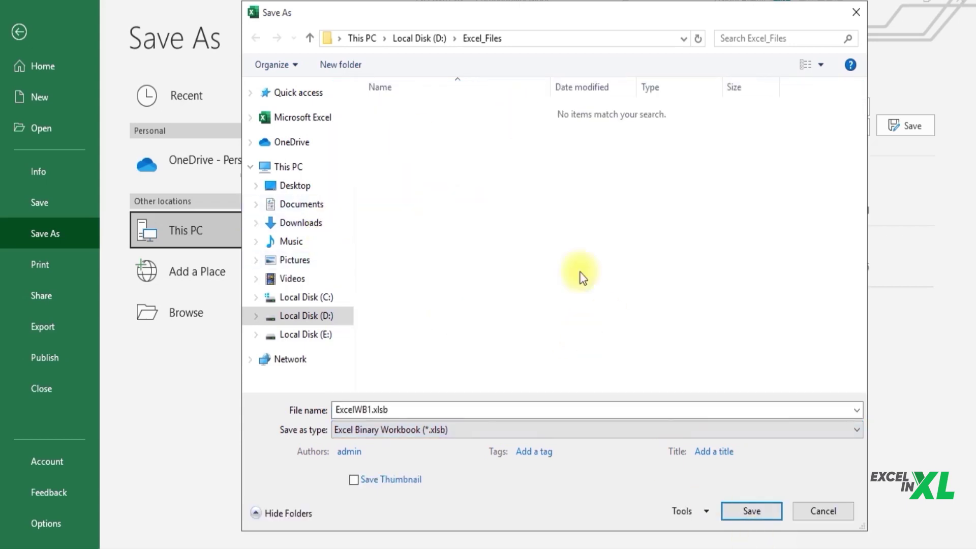
left_click(746, 509)
Compare the size of the .xlsb file with the .xls and .xlsx versions in the Excel_Files folder.
left_click(26, 15)
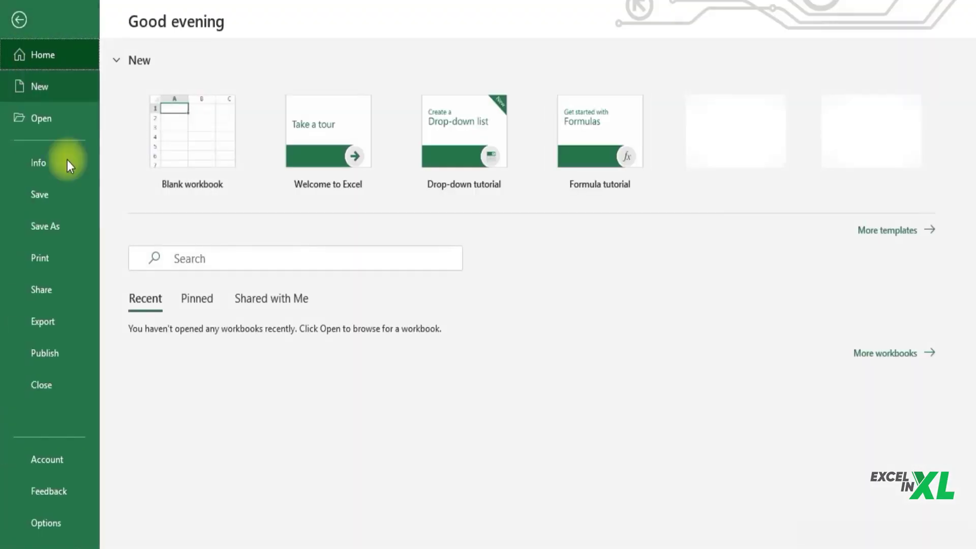
left_click(61, 118)
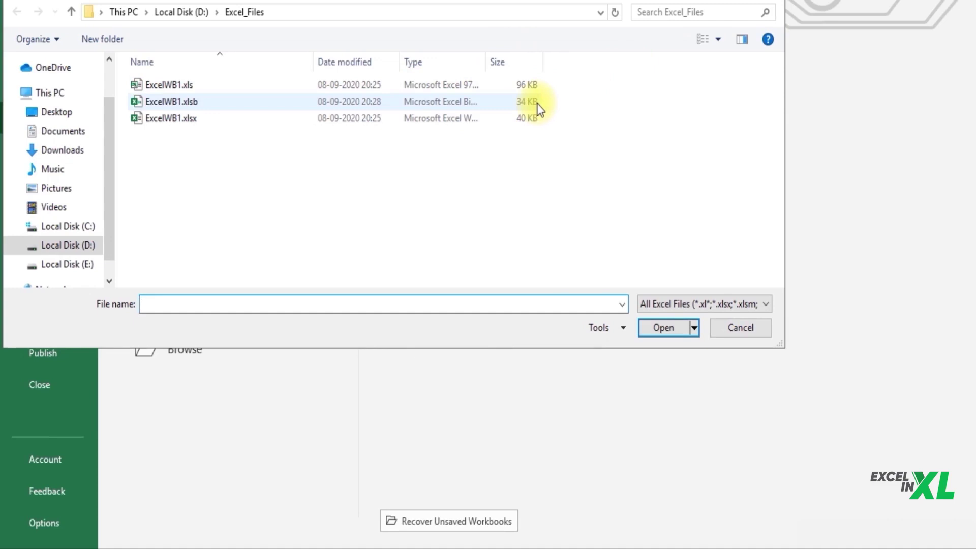
left_click(740, 327)
Examine the file formats offered for saving ExcelWB1, including PDF, and leave without saving a copy.
left_click(44, 224)
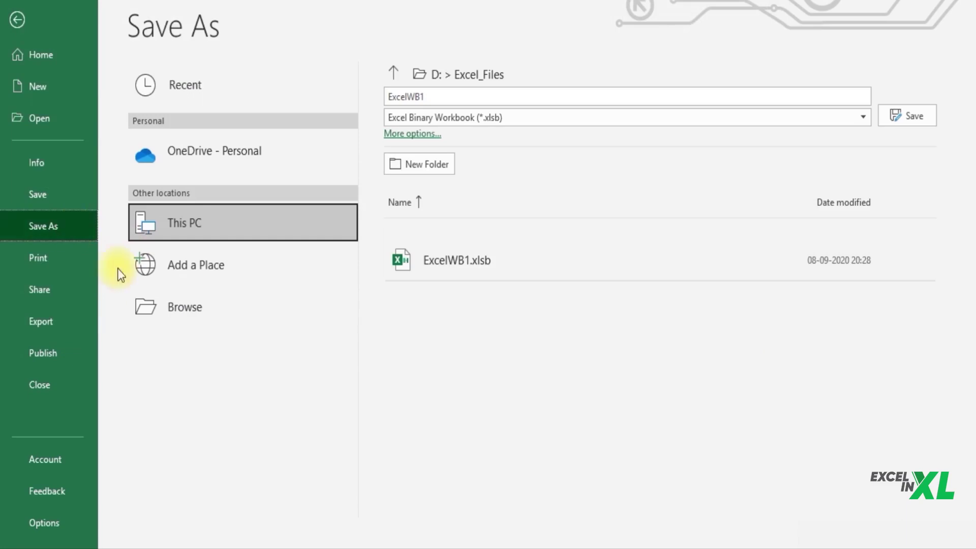
left_click(174, 313)
left_click(568, 431)
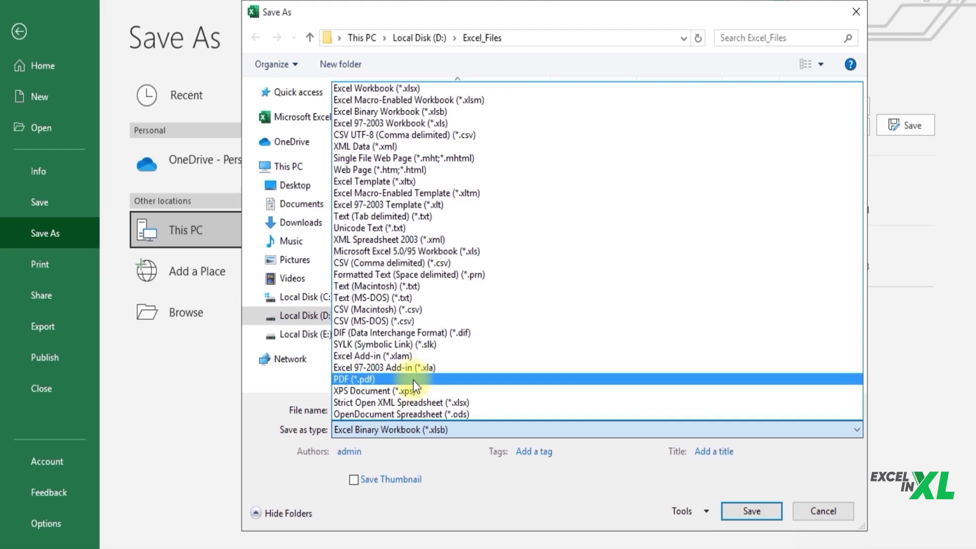
left_click(795, 485)
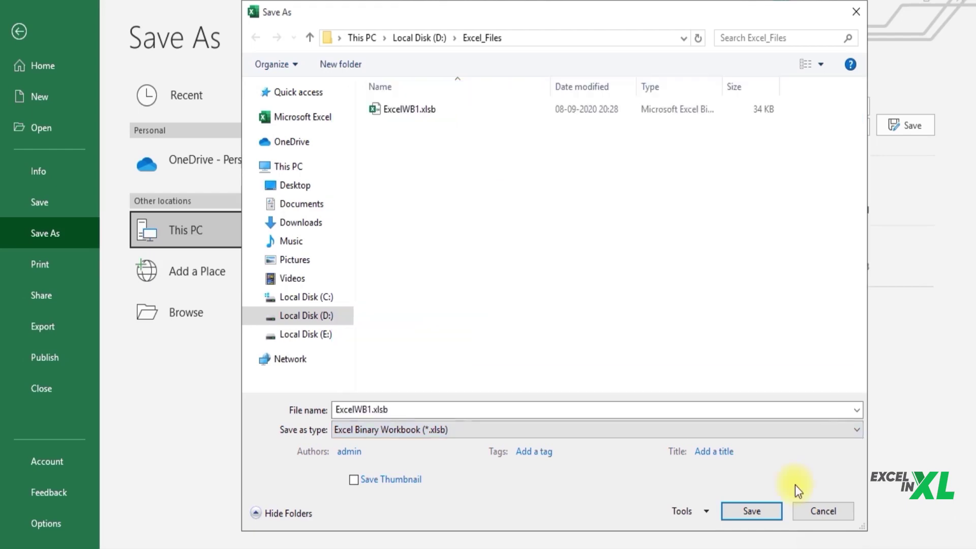
left_click(545, 437)
left_click(546, 439)
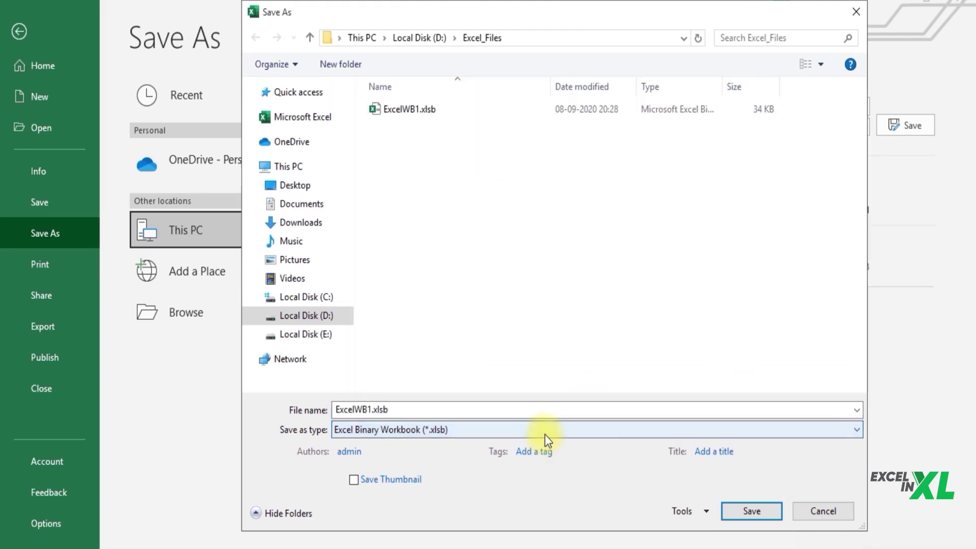
left_click(825, 510)
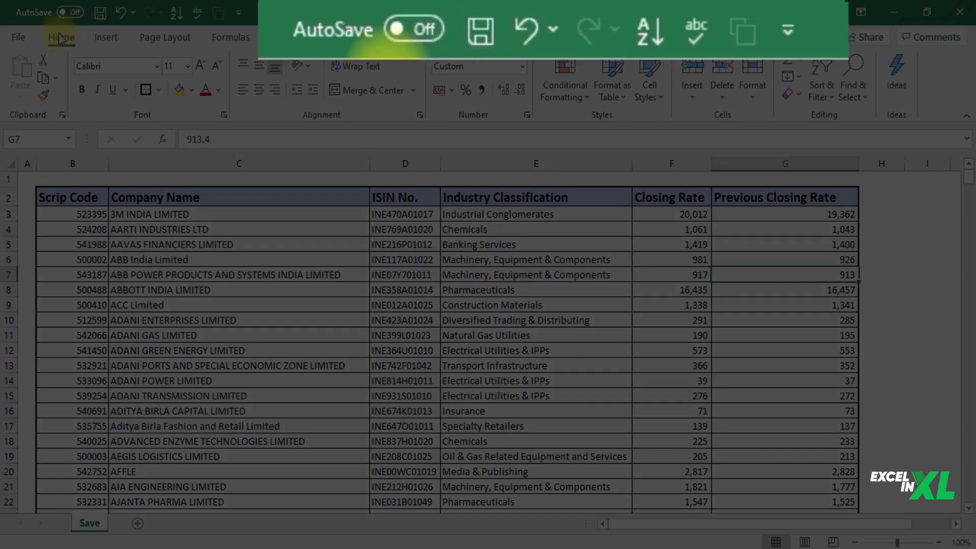
Save the open workbook under its current name and format.
left_click(21, 37)
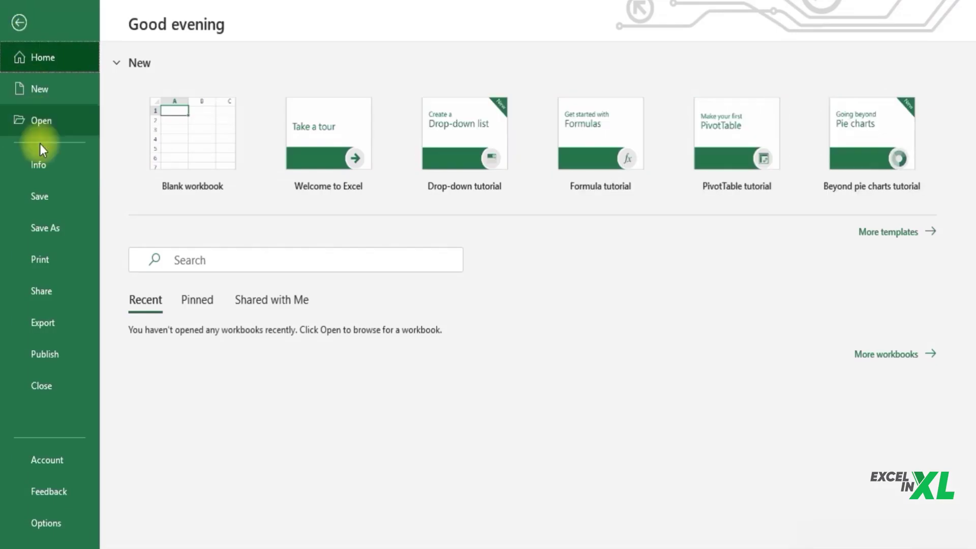
left_click(50, 196)
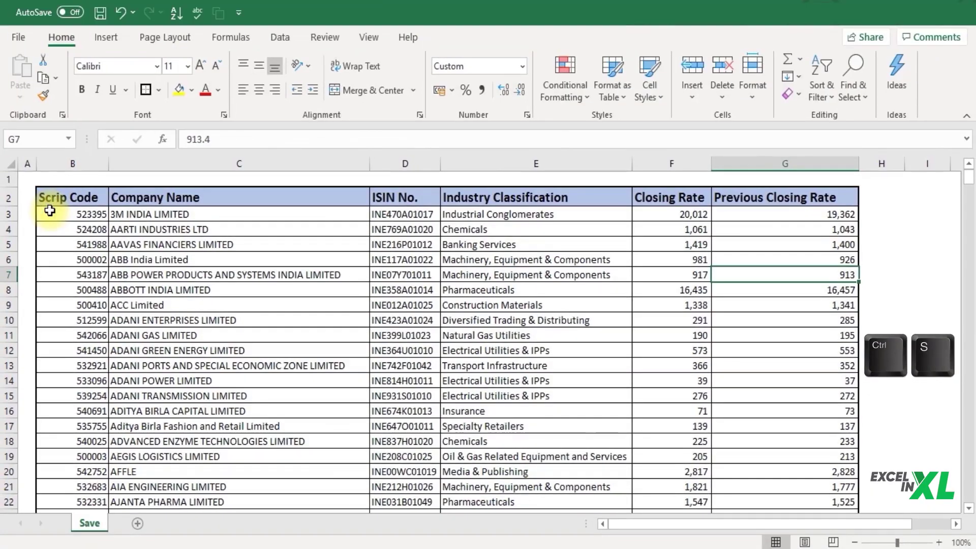